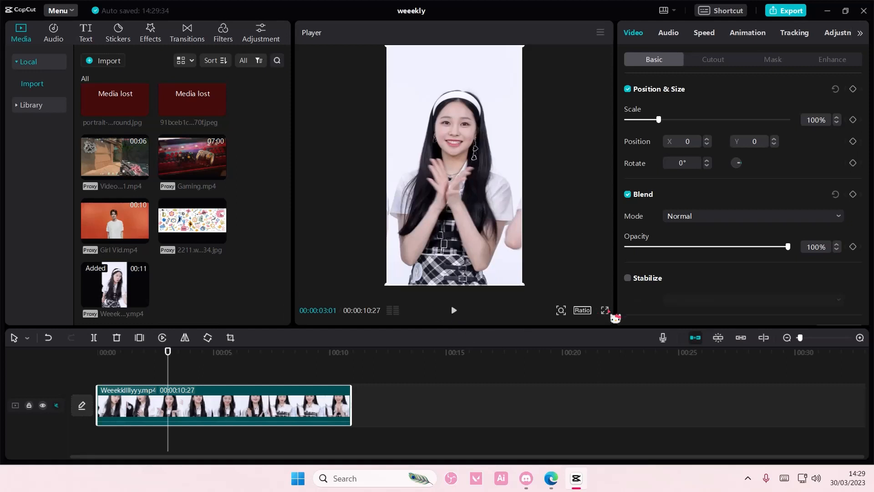
# Turn on Face retouching in Enhance and zoom the player in on the face.
pyautogui.click(829, 60)
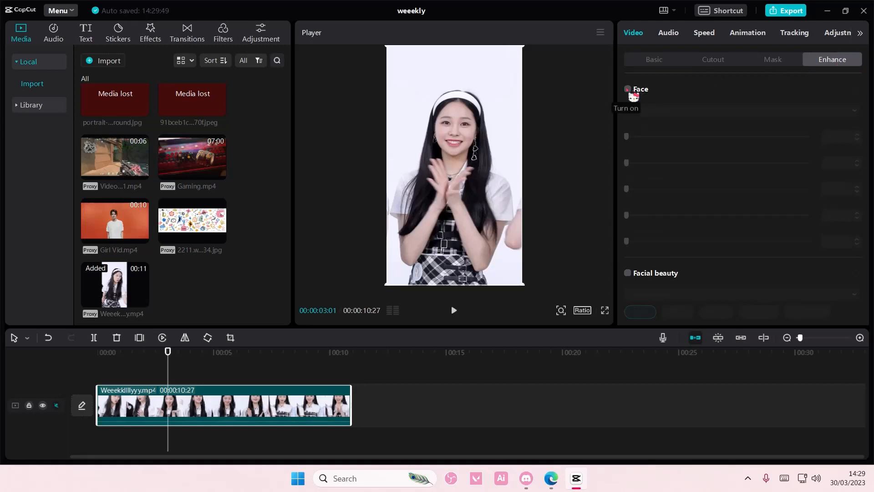
pyautogui.click(628, 90)
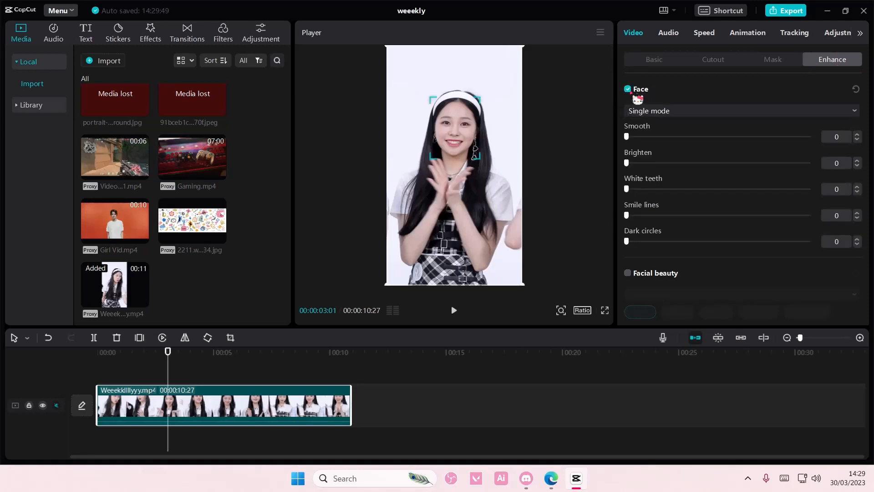
pyautogui.click(561, 310)
pyautogui.moveTo(536, 330); pyautogui.dragTo(556, 329)
pyautogui.scroll(2, 545, 224)
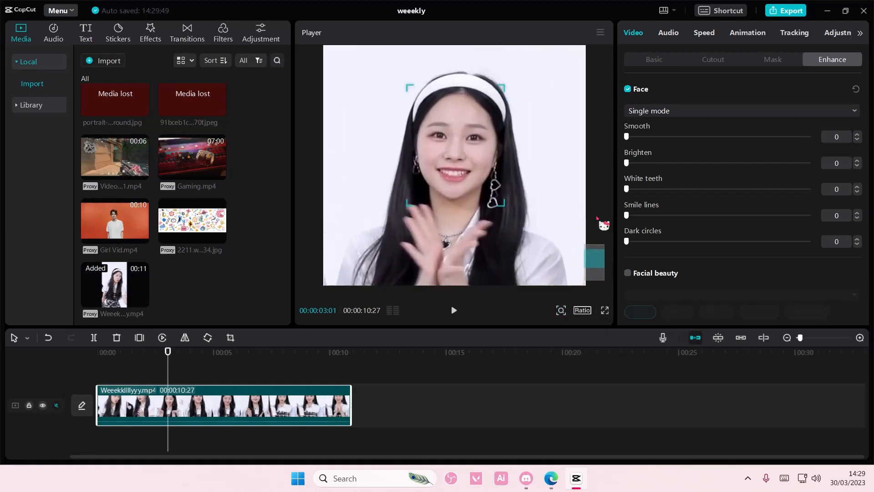
# Set White teeth to 52 and Dark circles to 79, leaving Smile lines at 0.
pyautogui.moveTo(625, 137)
pyautogui.mouseDown()
pyautogui.moveTo(743, 137)
pyautogui.moveTo(627, 137)
pyautogui.moveTo(632, 163)
pyautogui.moveTo(760, 163)
pyautogui.moveTo(626, 163)
pyautogui.moveTo(719, 189)
pyautogui.mouseUp()
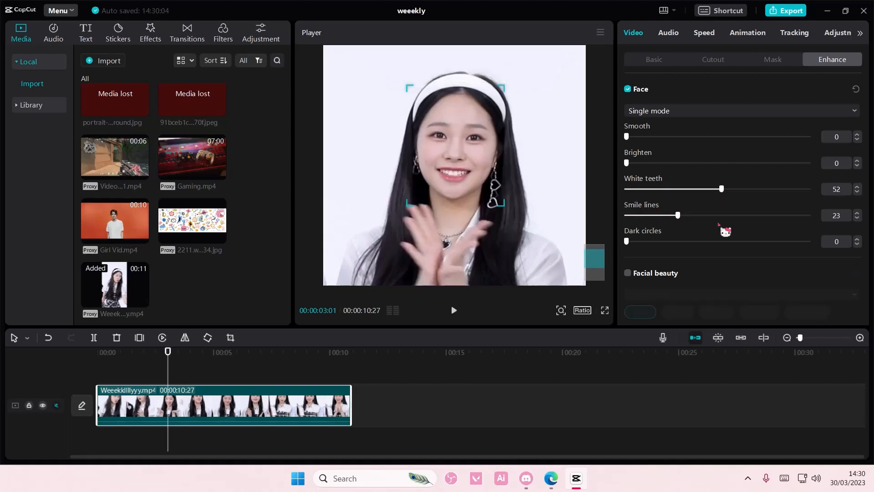
pyautogui.moveTo(626, 215)
pyautogui.mouseDown()
pyautogui.moveTo(736, 215)
pyautogui.moveTo(626, 215)
pyautogui.moveTo(769, 241)
pyautogui.mouseUp()
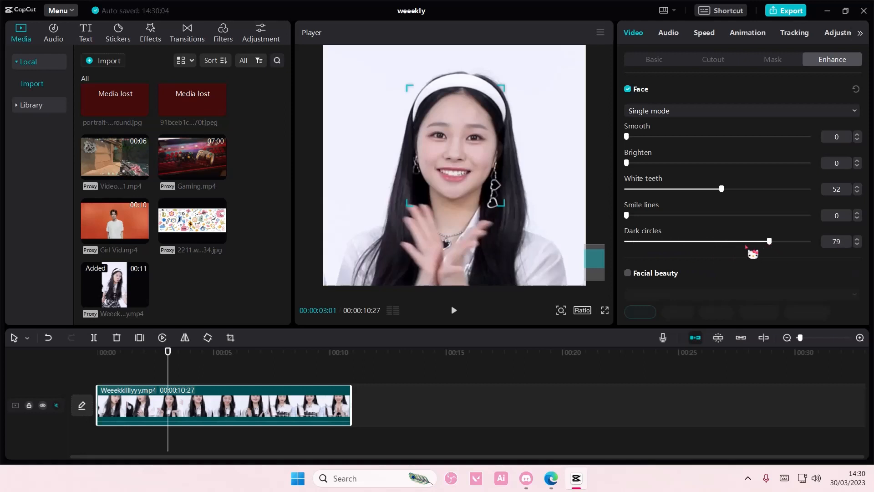
pyautogui.scroll(-1, 766, 253)
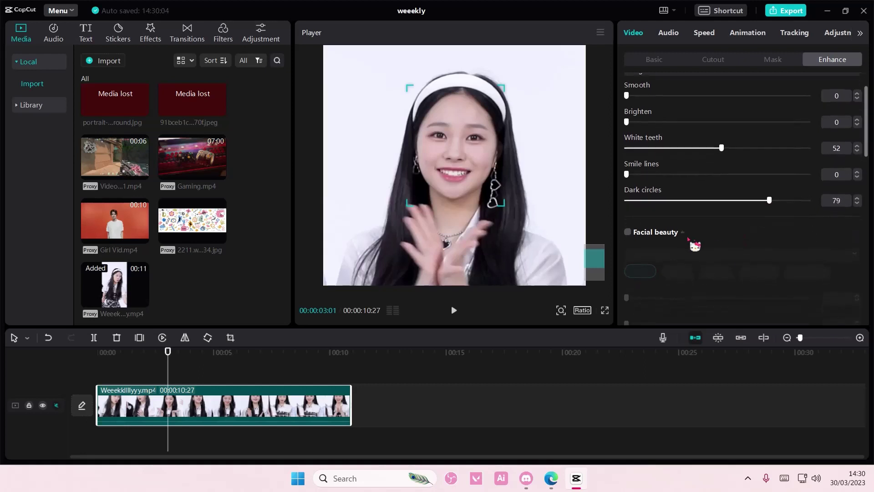
# Switch on Facial beauty and Manual reshaping with all reshape values left at 0.
pyautogui.click(628, 232)
pyautogui.scroll(-1, 685, 241)
pyautogui.scroll(-1, 685, 240)
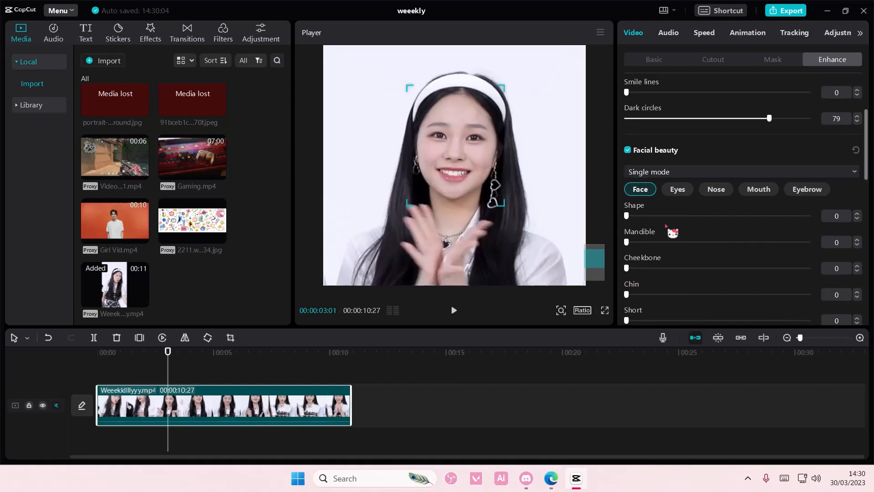
pyautogui.scroll(-1, 673, 232)
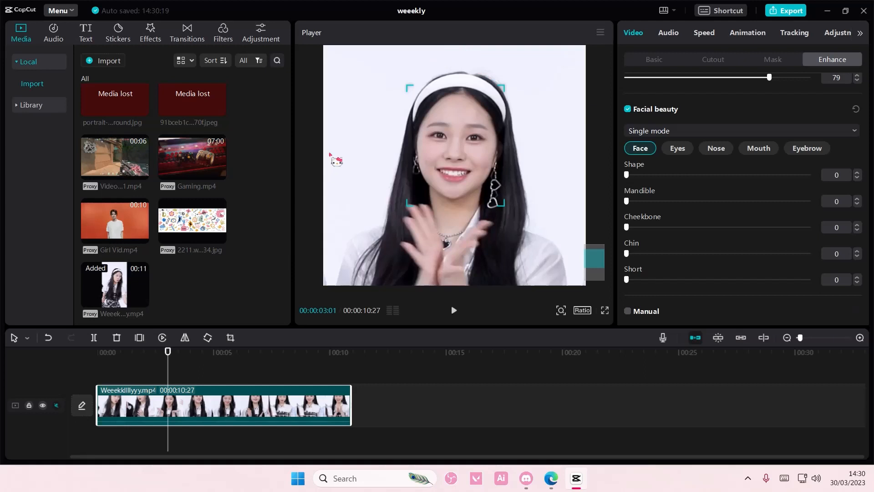
pyautogui.scroll(-2, 697, 245)
pyautogui.click(629, 229)
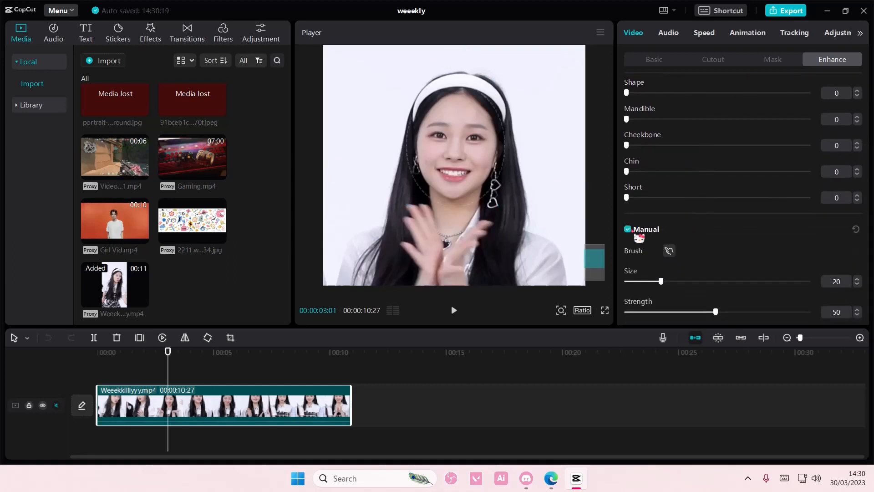
pyautogui.scroll(-3, 639, 237)
pyautogui.scroll(-3, 648, 237)
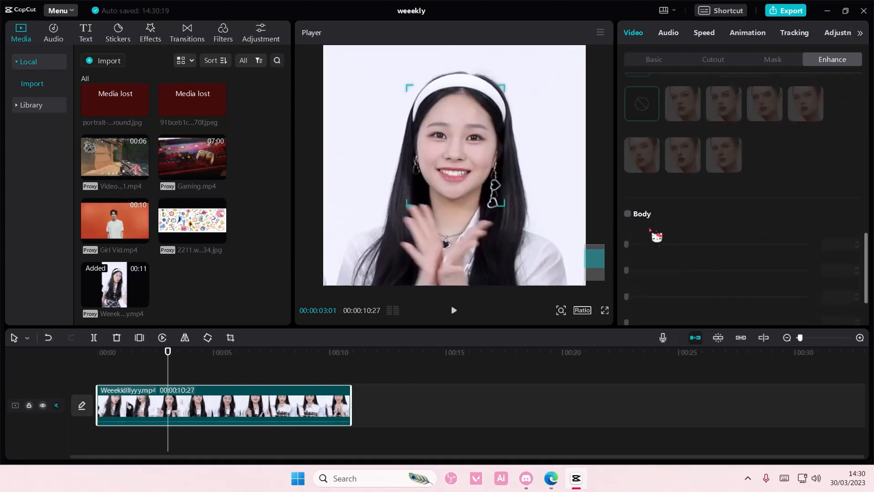
pyautogui.scroll(-1, 658, 237)
pyautogui.scroll(4, 658, 237)
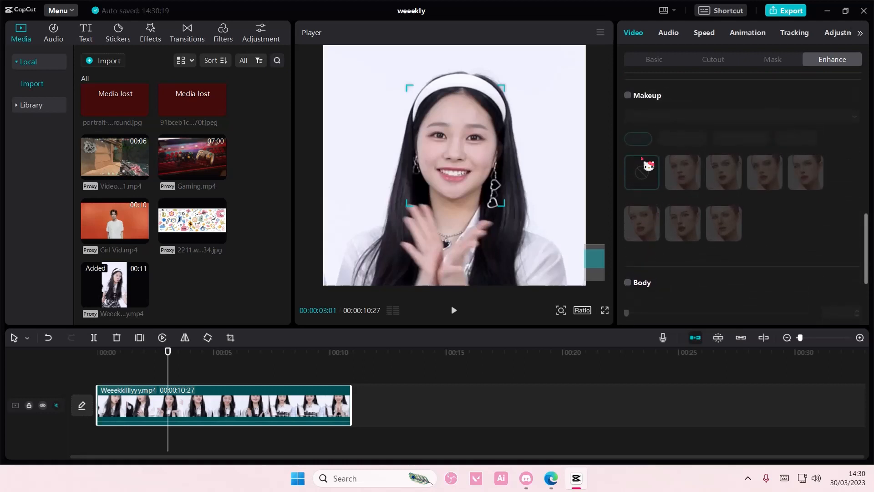
# Turn on Makeup and apply the mystic makeup set after trying Schoolgirl.
pyautogui.click(629, 95)
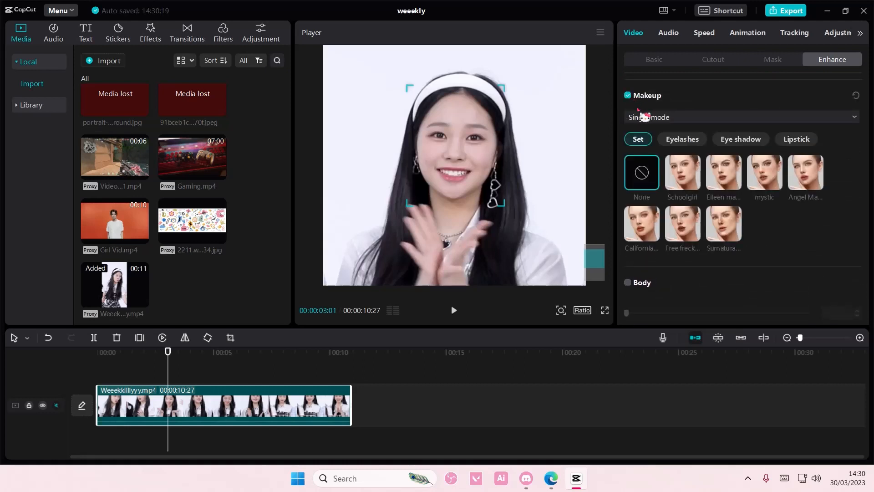
pyautogui.click(676, 166)
pyautogui.click(764, 172)
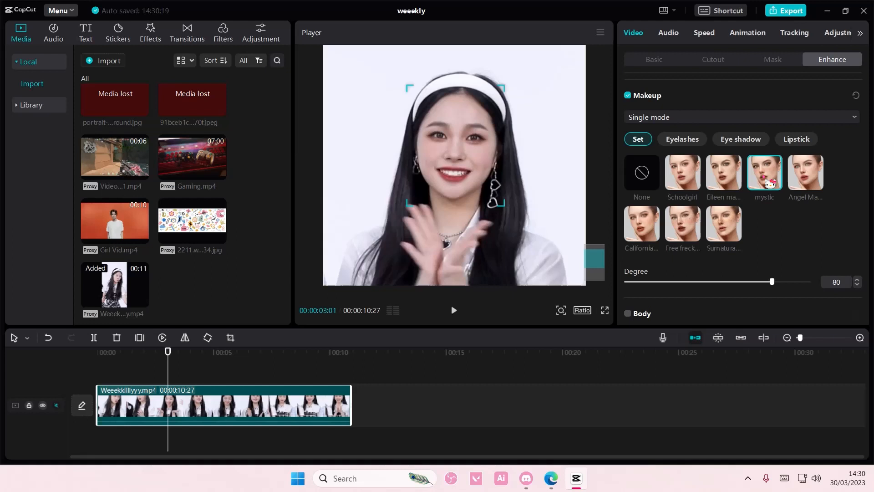
# Apply Salt eyelashes and Orange eye shadow at full strength 100.
pyautogui.click(682, 139)
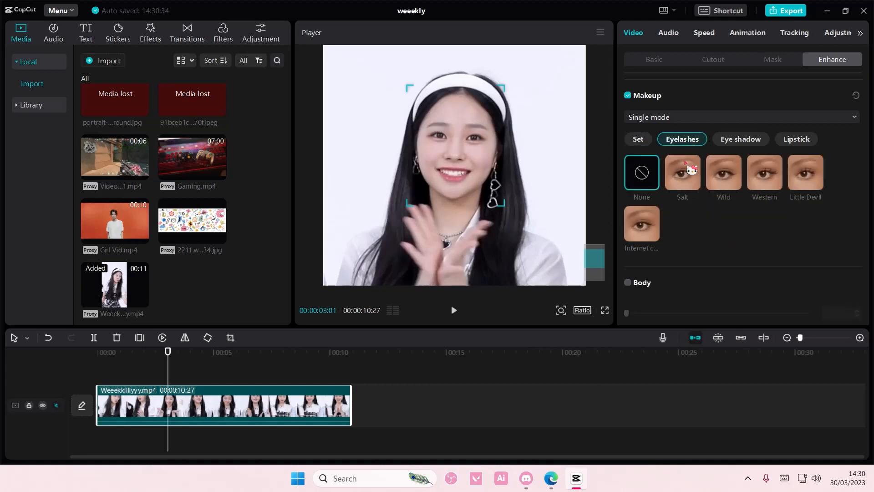
pyautogui.click(649, 224)
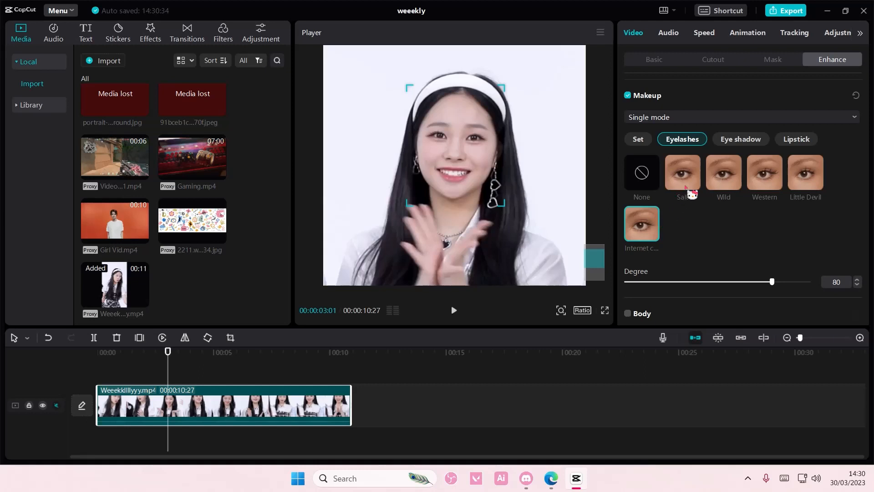
pyautogui.click(689, 176)
pyautogui.click(740, 139)
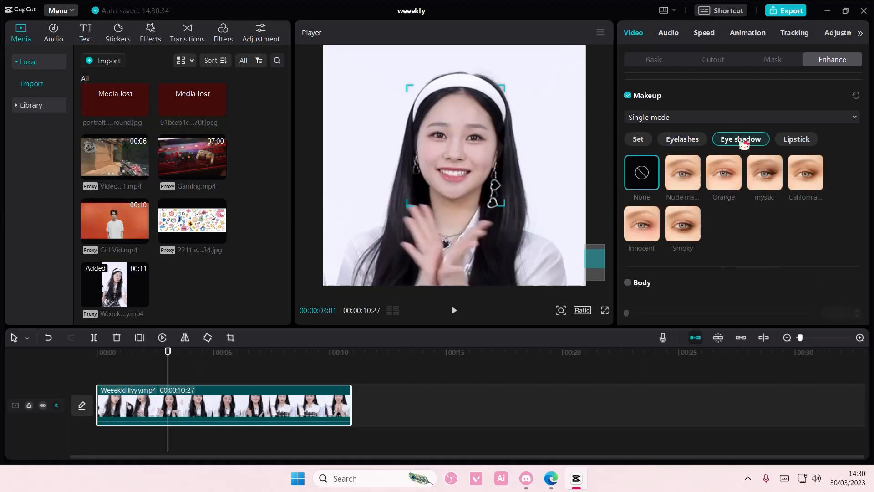
pyautogui.click(717, 177)
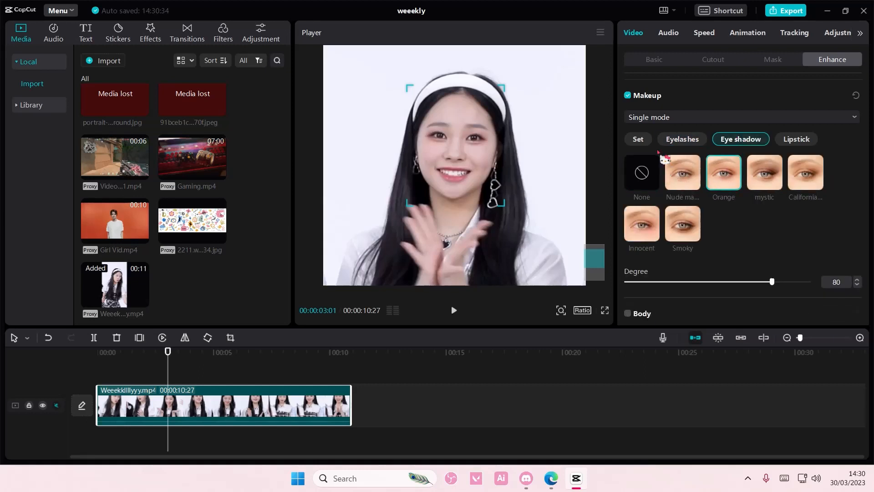
pyautogui.click(683, 139)
pyautogui.click(740, 139)
pyautogui.moveTo(767, 282)
pyautogui.mouseDown()
pyautogui.moveTo(706, 283)
pyautogui.moveTo(779, 284)
pyautogui.mouseUp()
# Apply Soft pink lipstick with Degree lowered to 64.
pyautogui.click(796, 139)
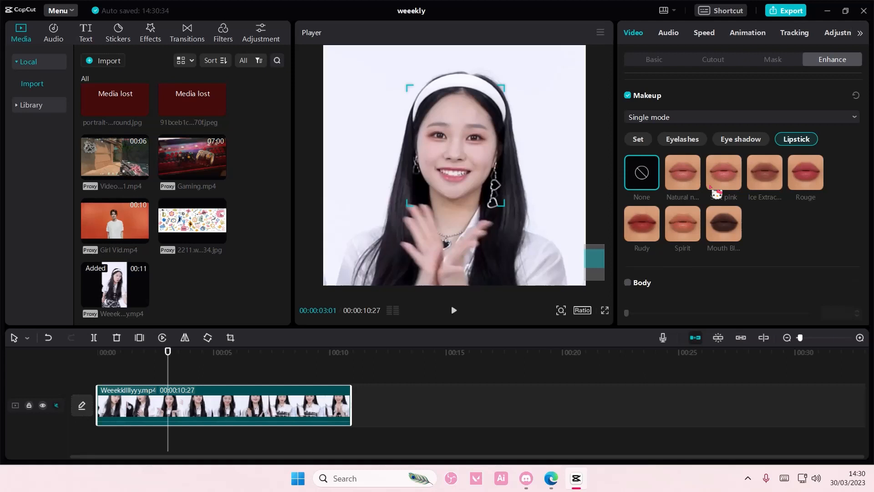
pyautogui.click(724, 172)
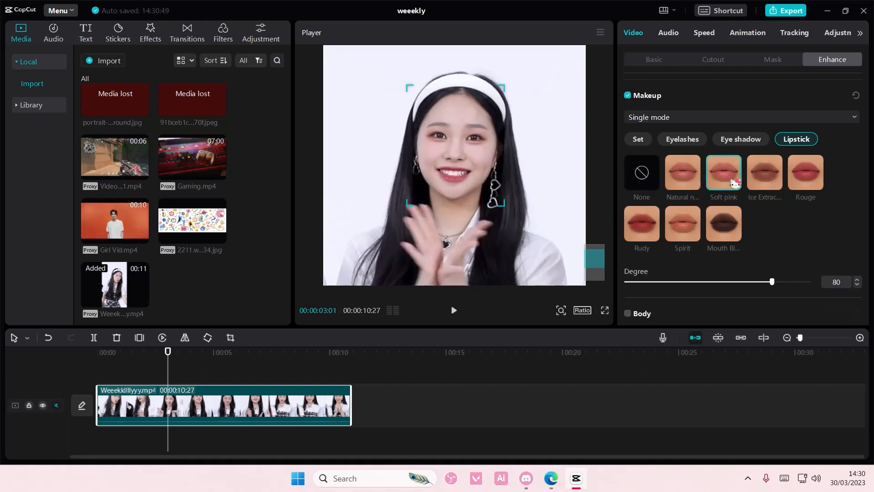
pyautogui.moveTo(772, 283); pyautogui.dragTo(742, 283)
pyautogui.click(751, 141)
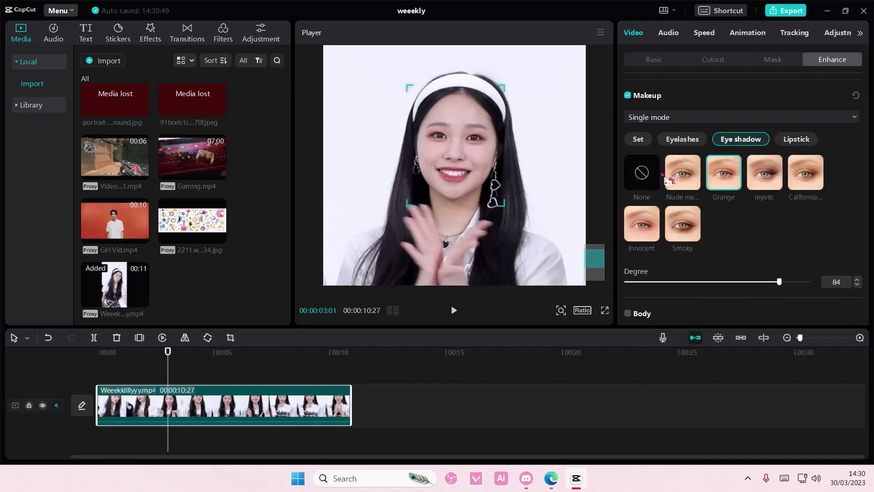
pyautogui.click(799, 140)
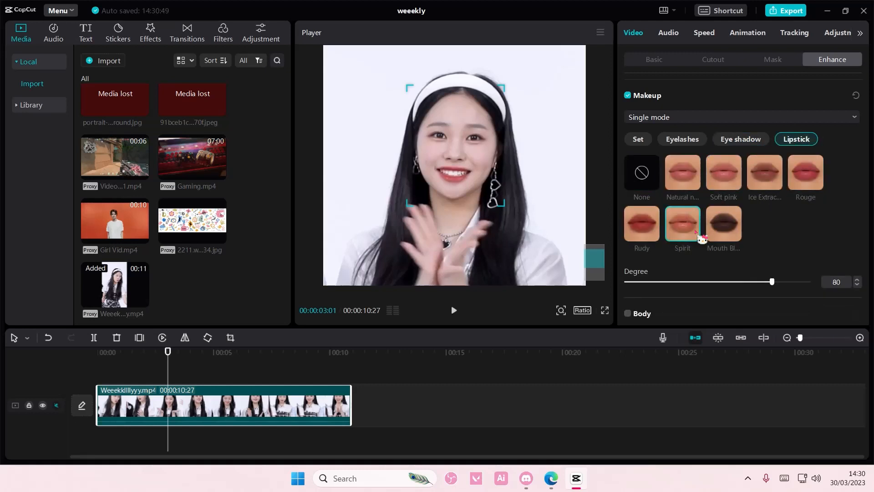